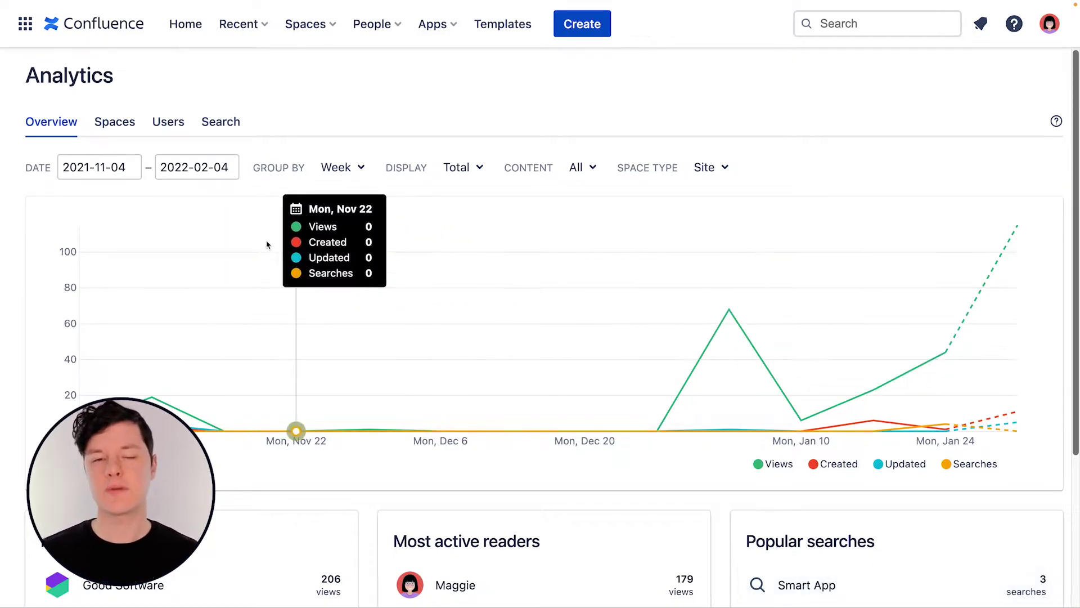
Set the analytics start date to July 5, 2021.
click(105, 166)
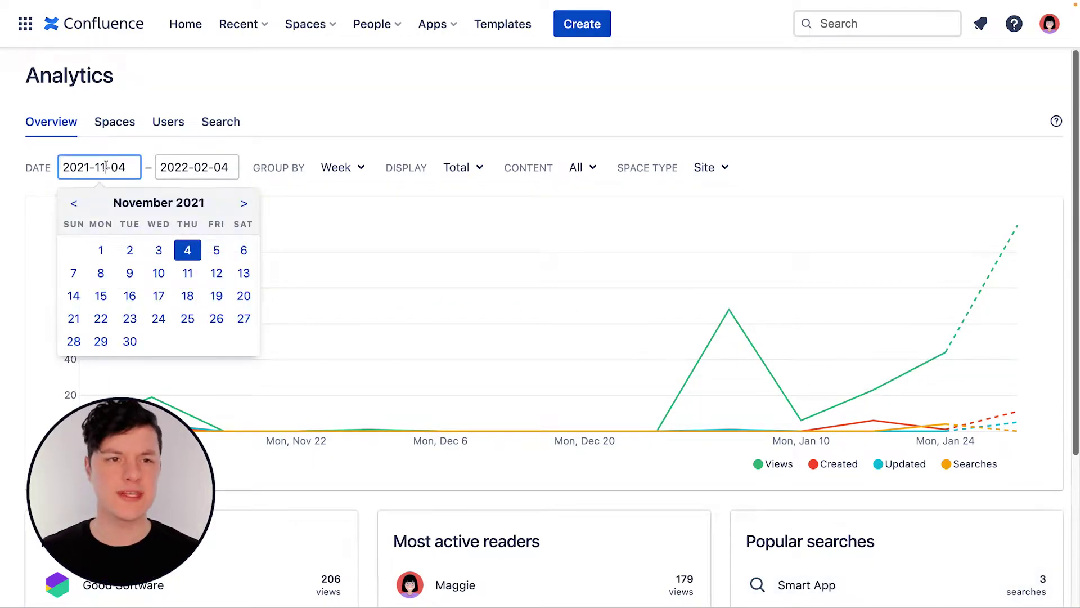
click(75, 204)
click(74, 203)
click(75, 204)
click(75, 204)
click(114, 262)
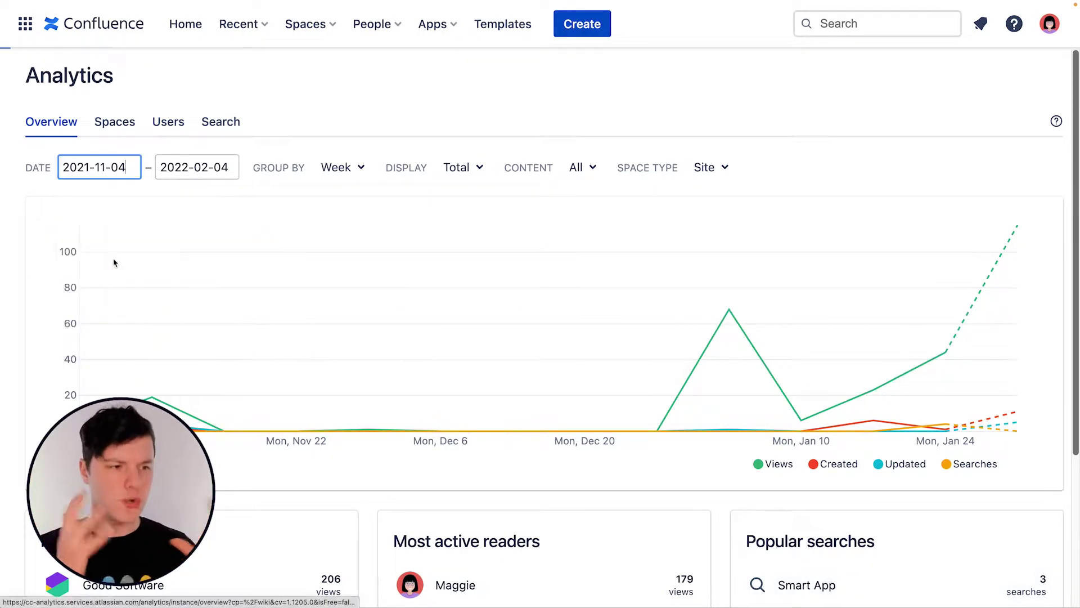
Group the chart by Day, display Unique counts, and exclude Blogs from the content filter.
click(357, 168)
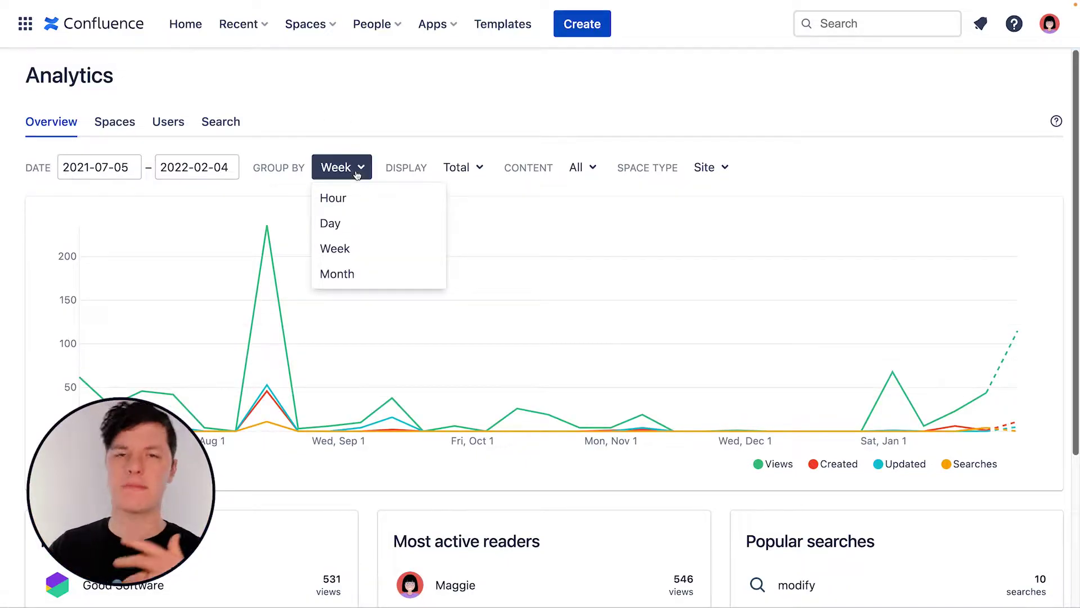
click(349, 237)
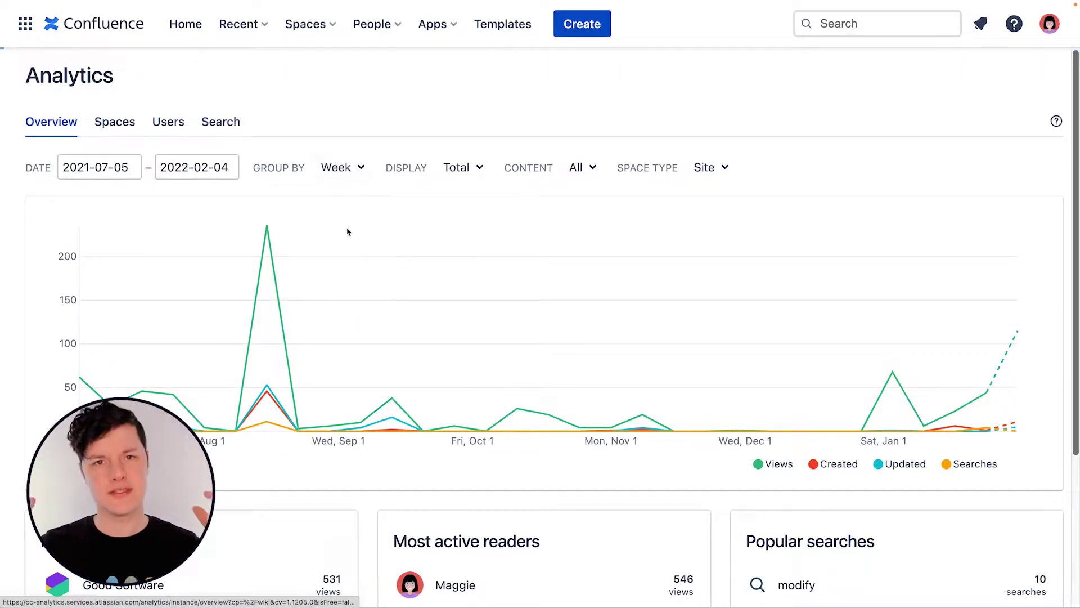
click(475, 166)
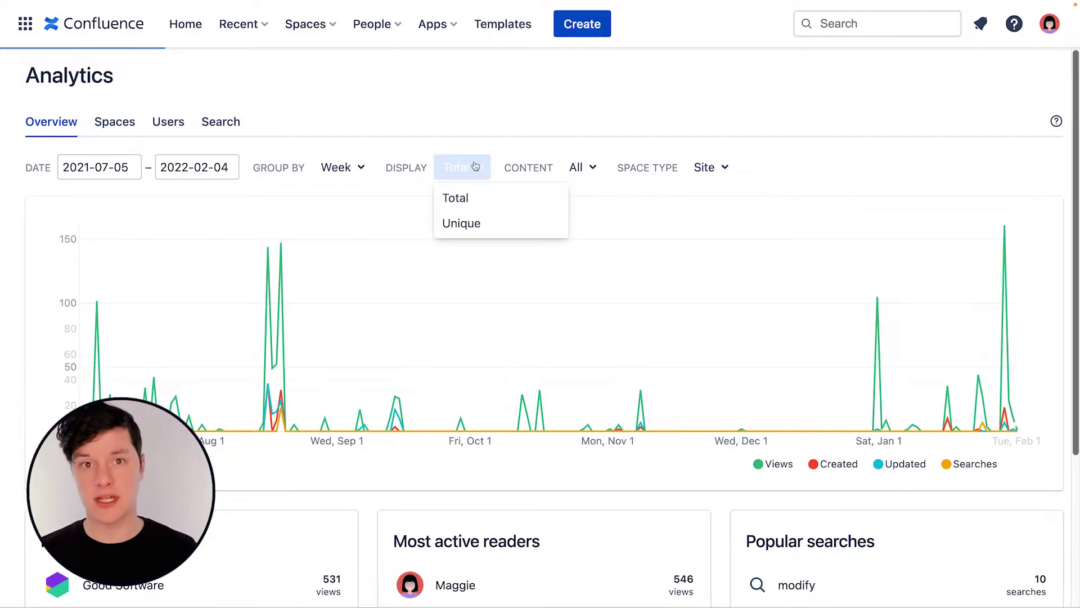
click(470, 225)
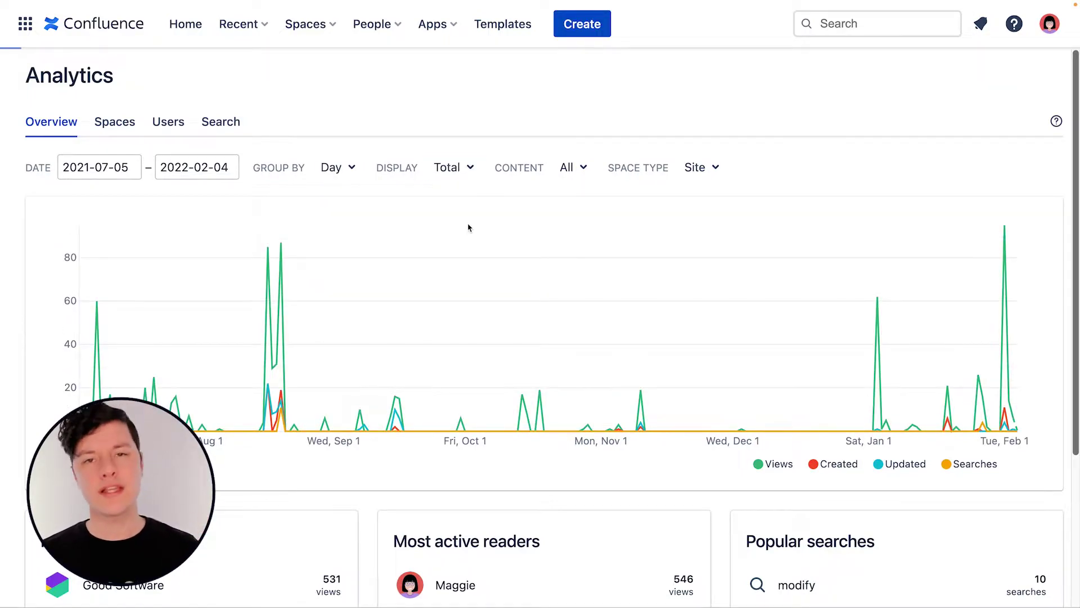
click(467, 169)
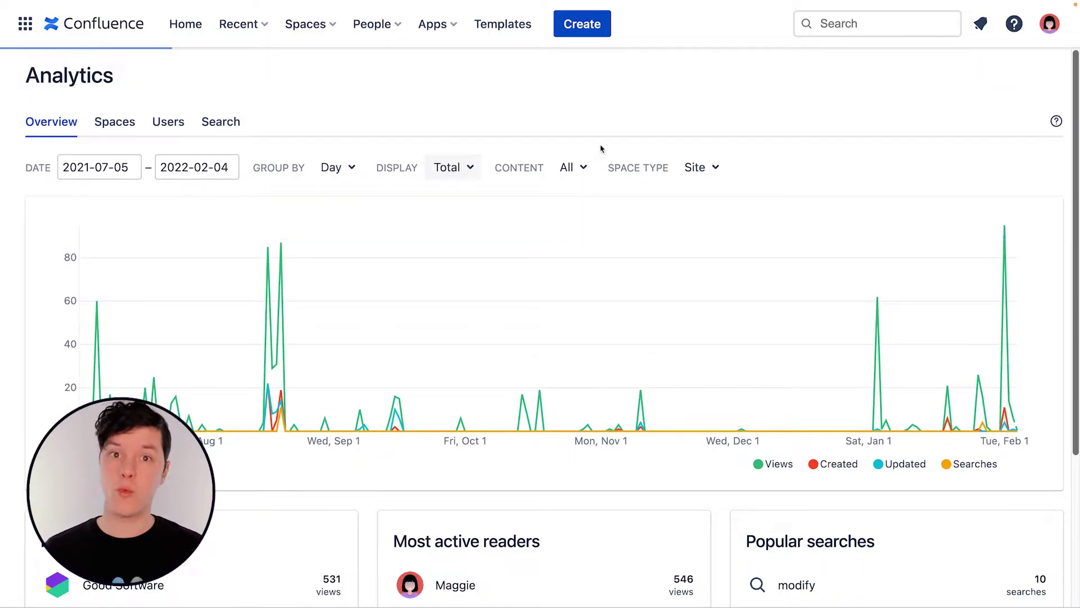
click(582, 168)
click(583, 169)
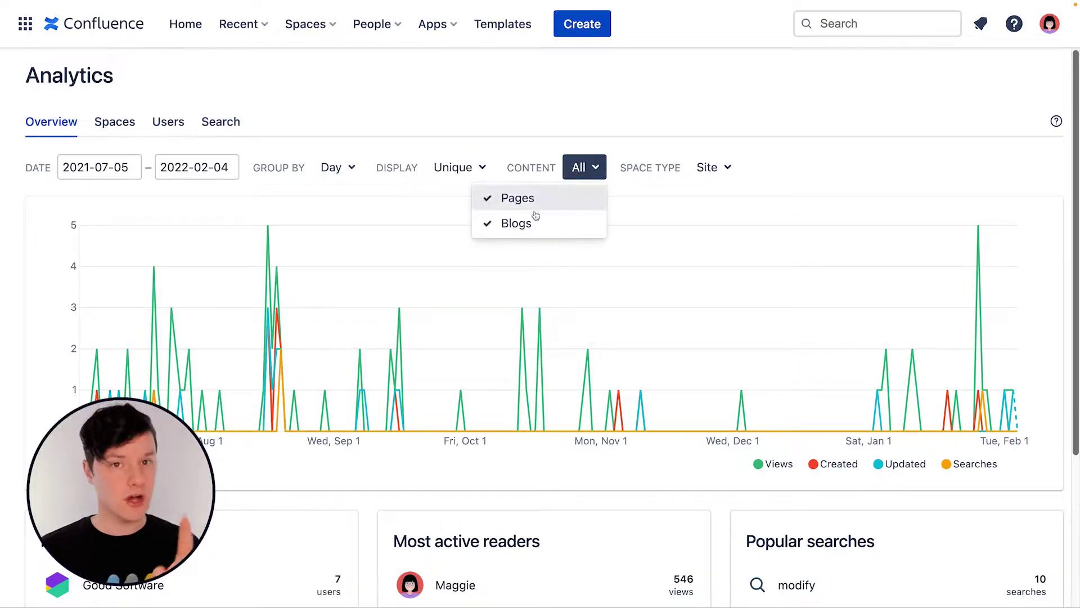
click(505, 225)
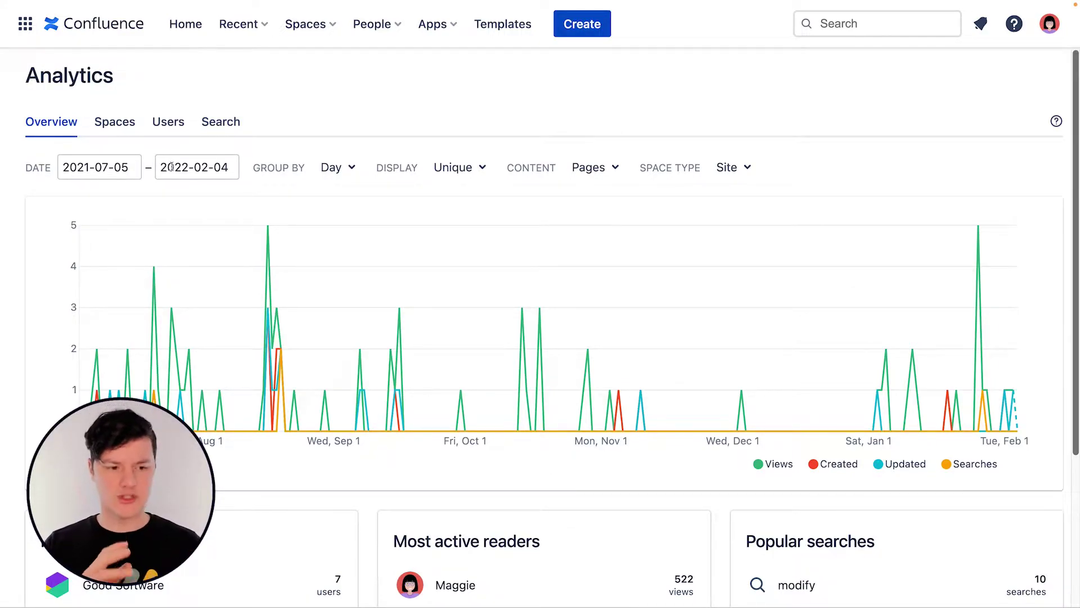
Change the start date to December 31, 2021.
click(120, 167)
click(244, 203)
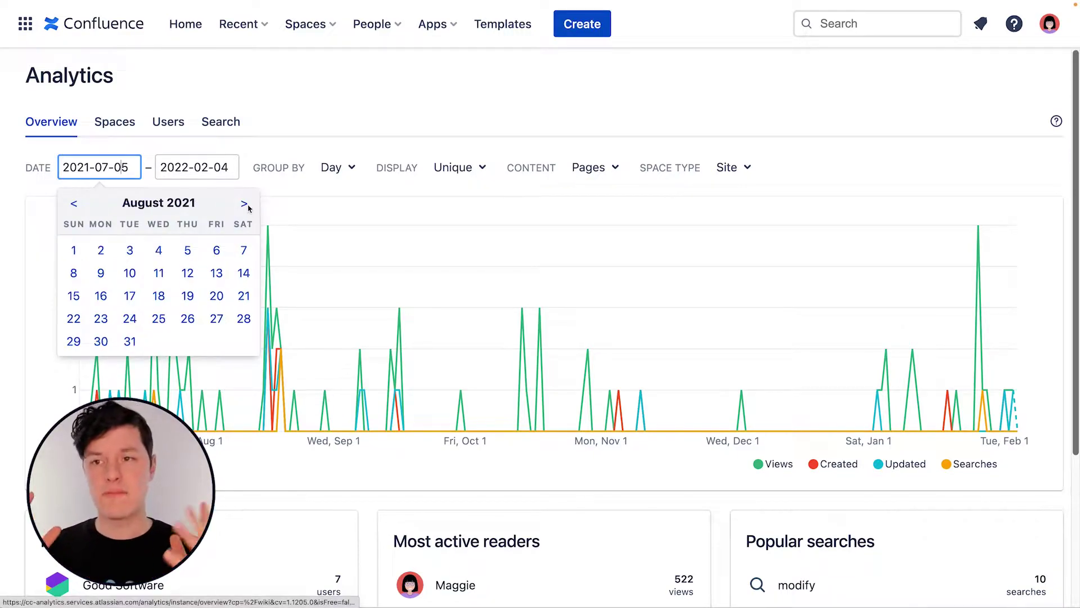
double_click(245, 204)
double_click(246, 205)
key(Escape)
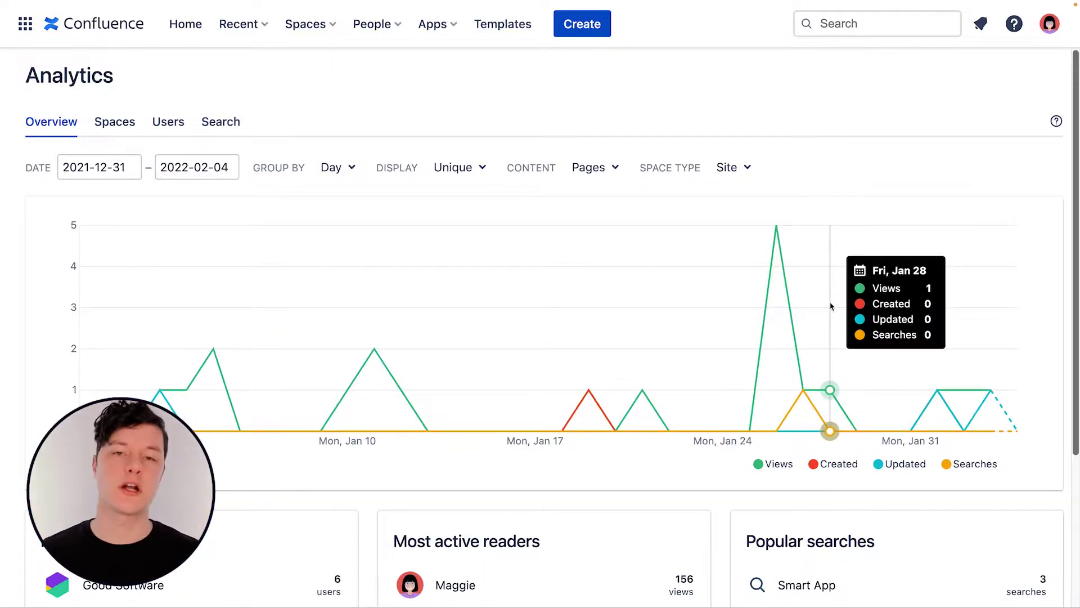
mouse_move(787, 306)
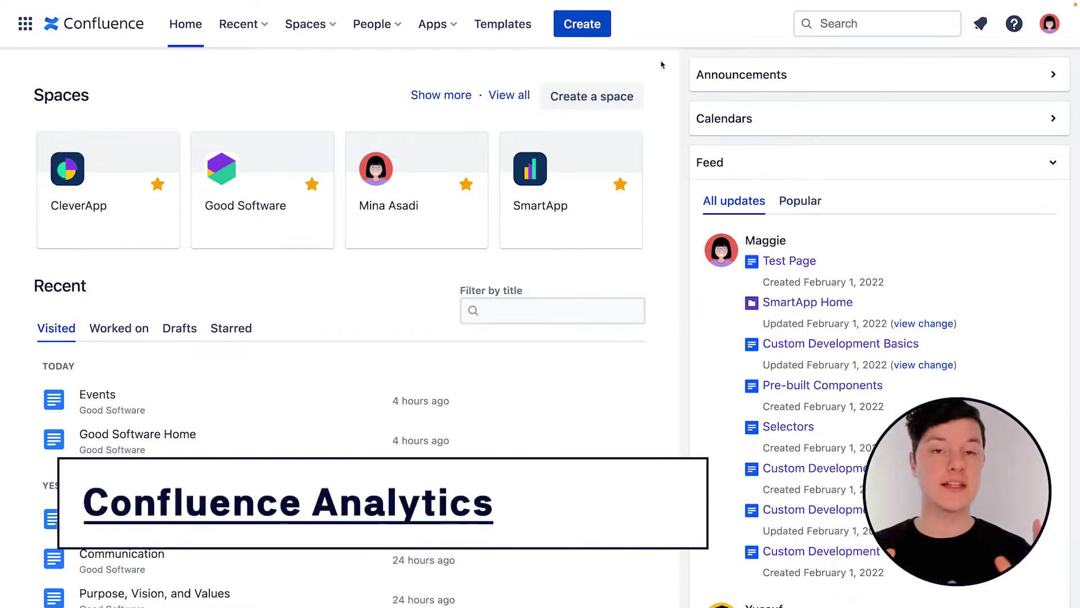
Go to the site Analytics page from the Apps menu in the top navigation.
click(433, 25)
click(482, 96)
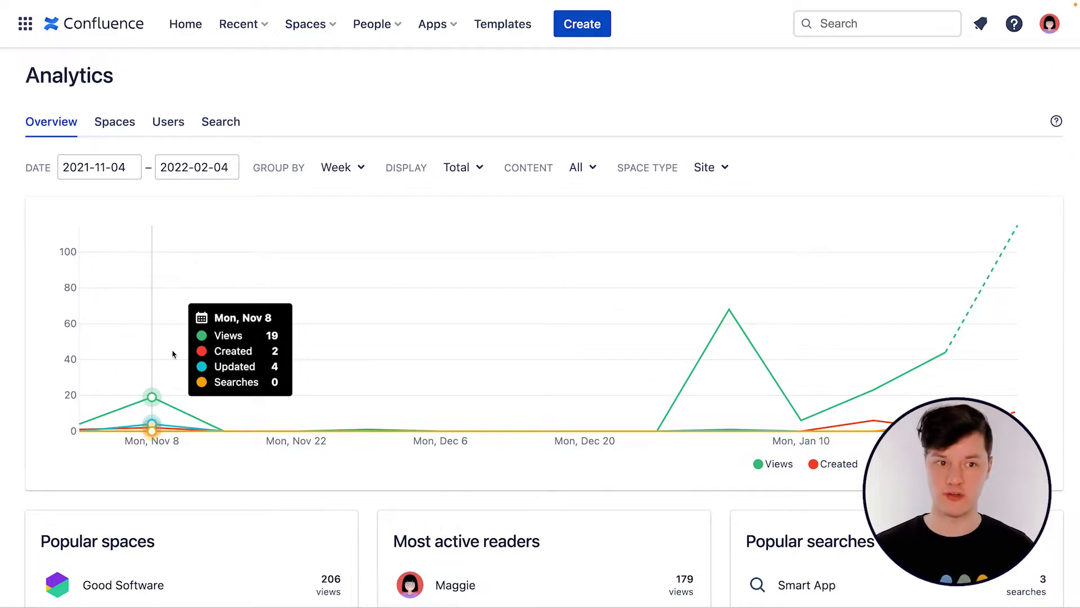
click(339, 178)
click(370, 281)
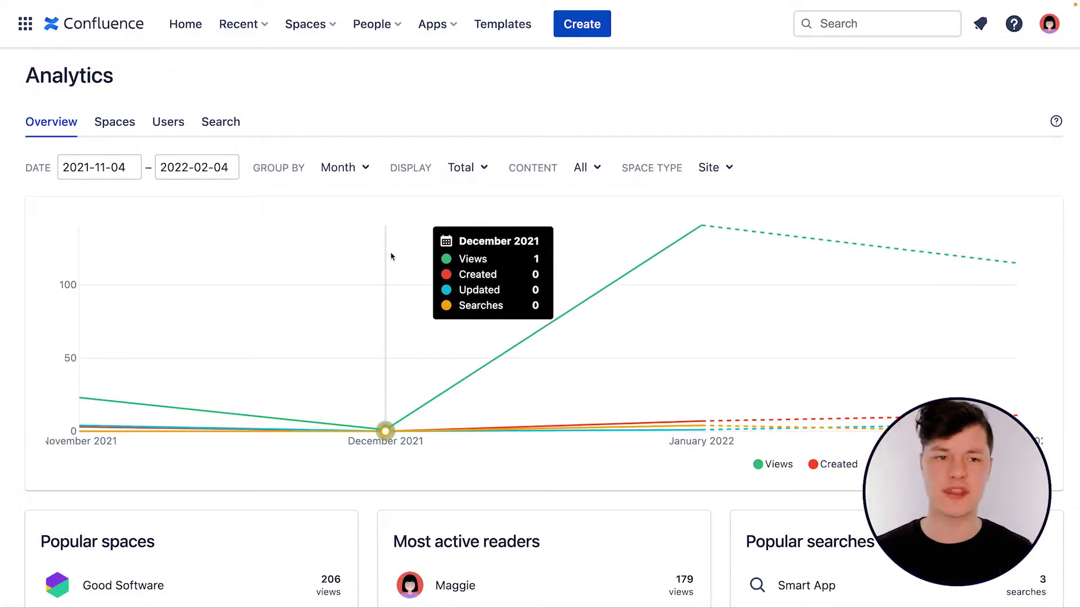
click(369, 174)
click(370, 248)
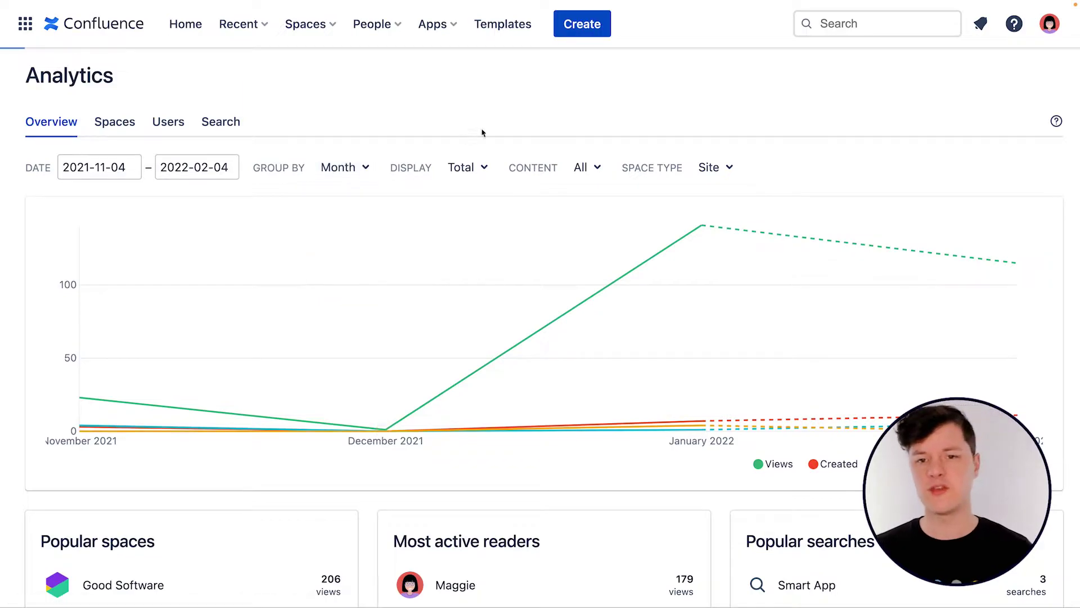
click(728, 175)
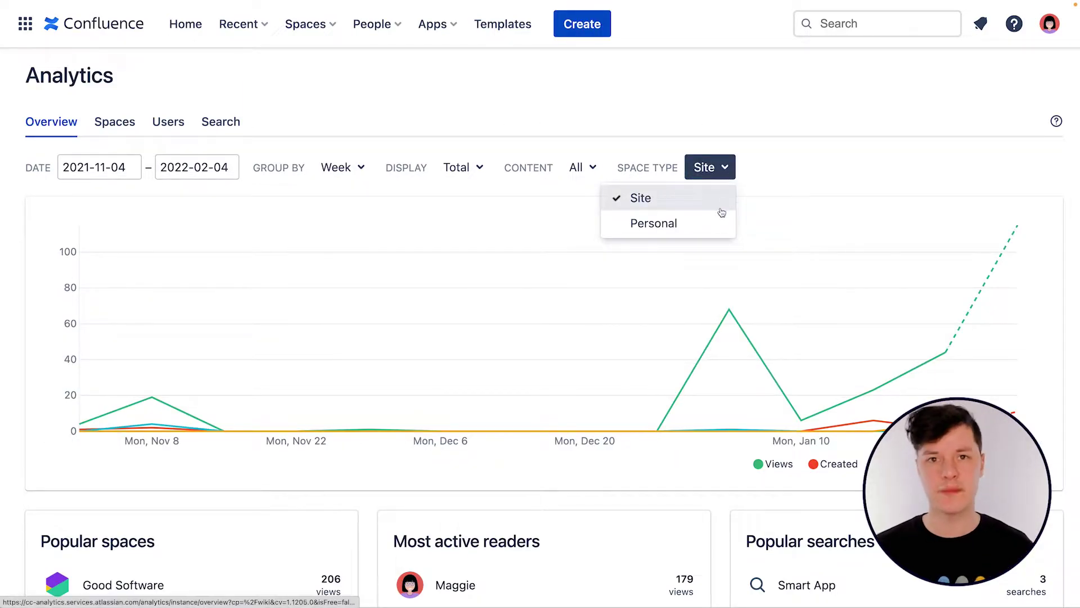
click(657, 84)
click(585, 171)
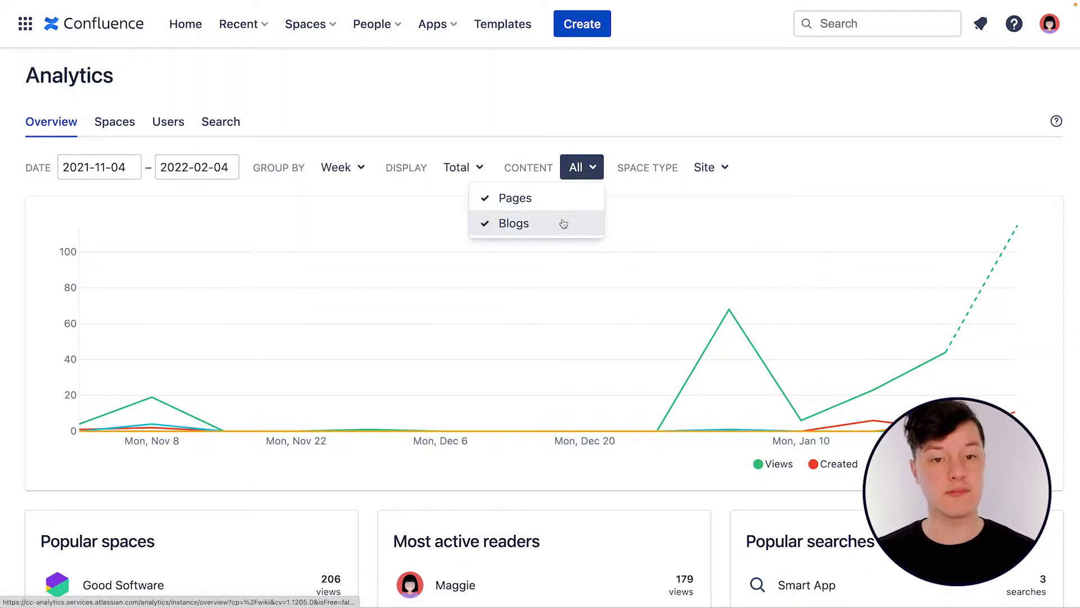
click(587, 134)
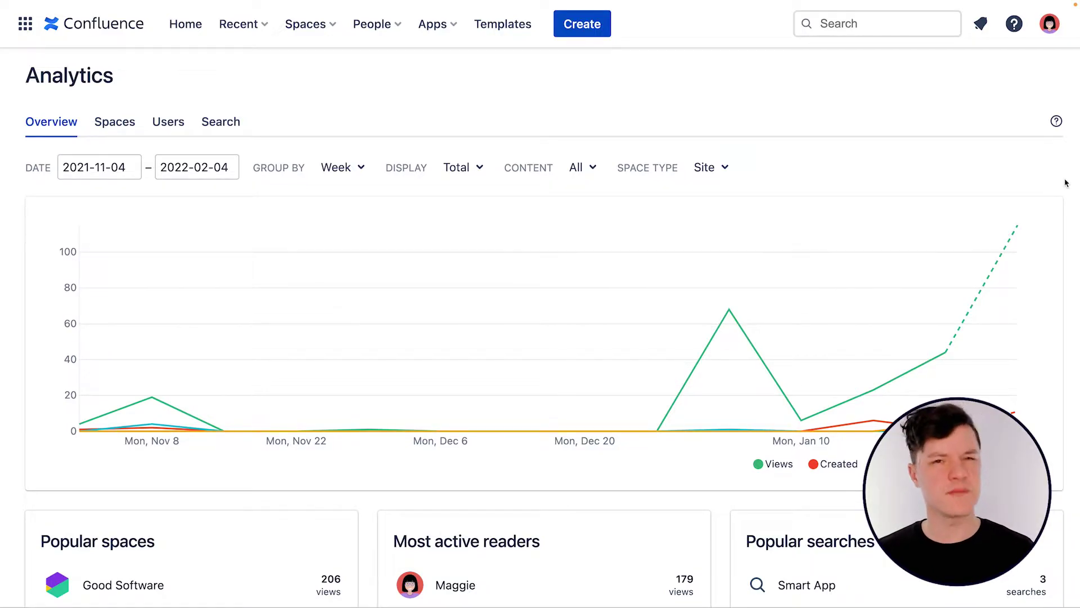
scroll(1065, 182, down, 4)
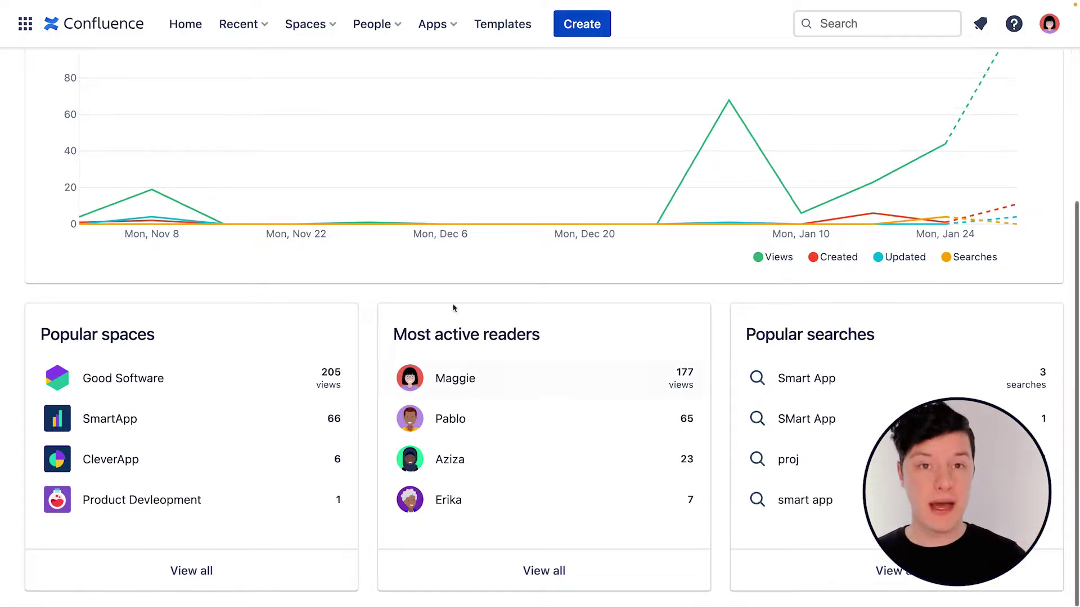
Browse all popular spaces, then open the Users tab listing every reader's activity counts.
click(204, 567)
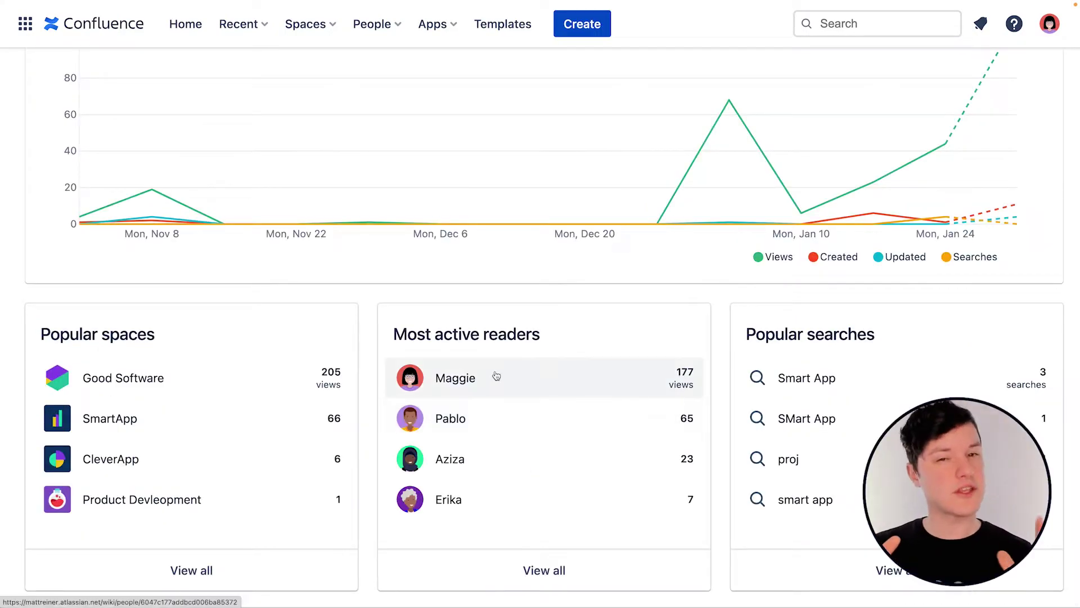
click(534, 584)
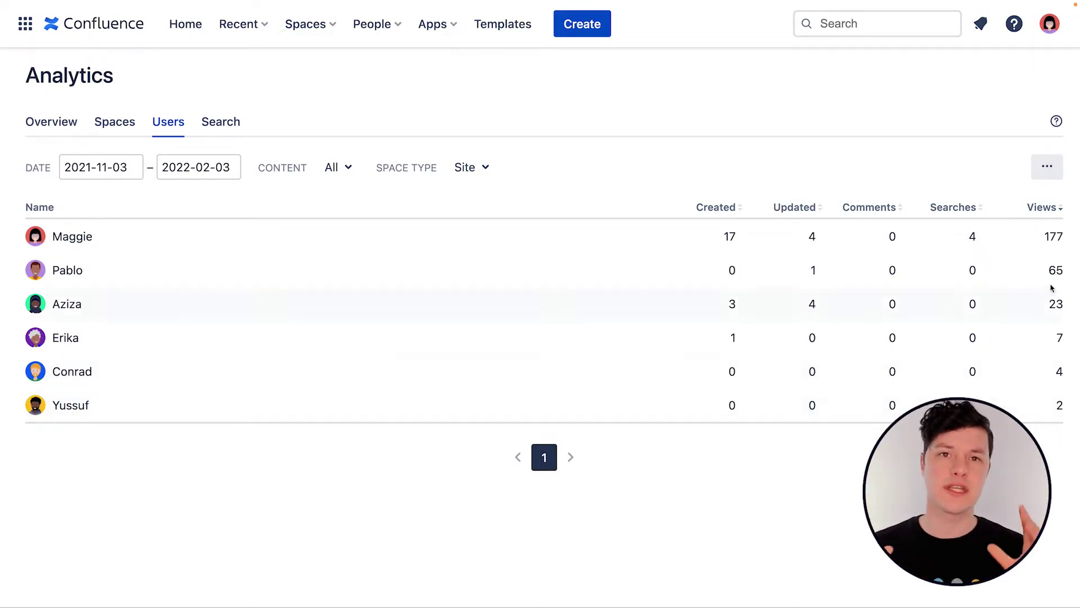
Sort the Users table by Views ascending, fewest views first.
click(1042, 213)
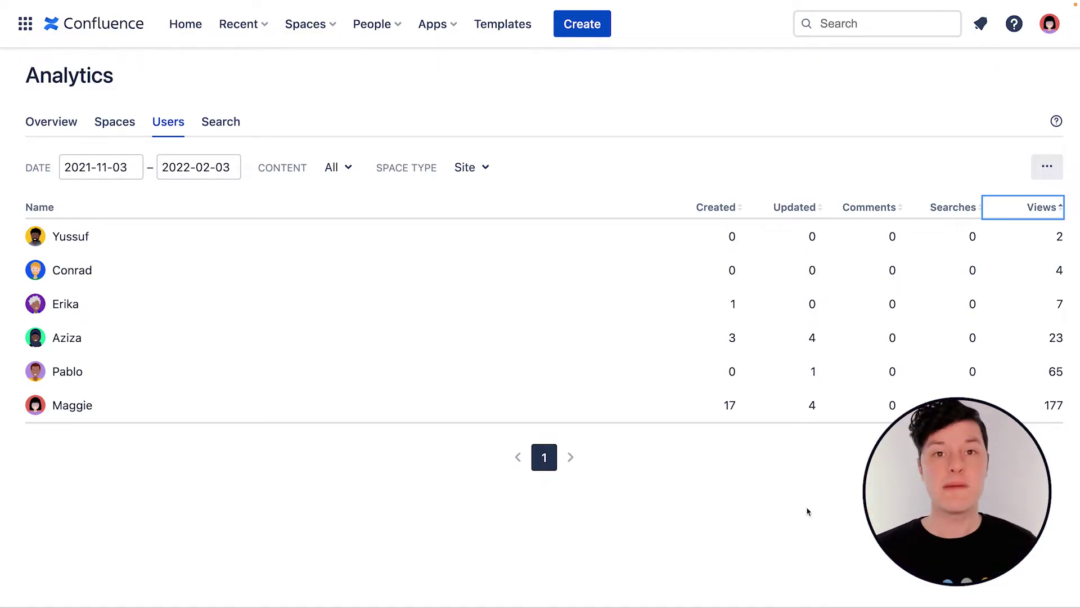
click(807, 511)
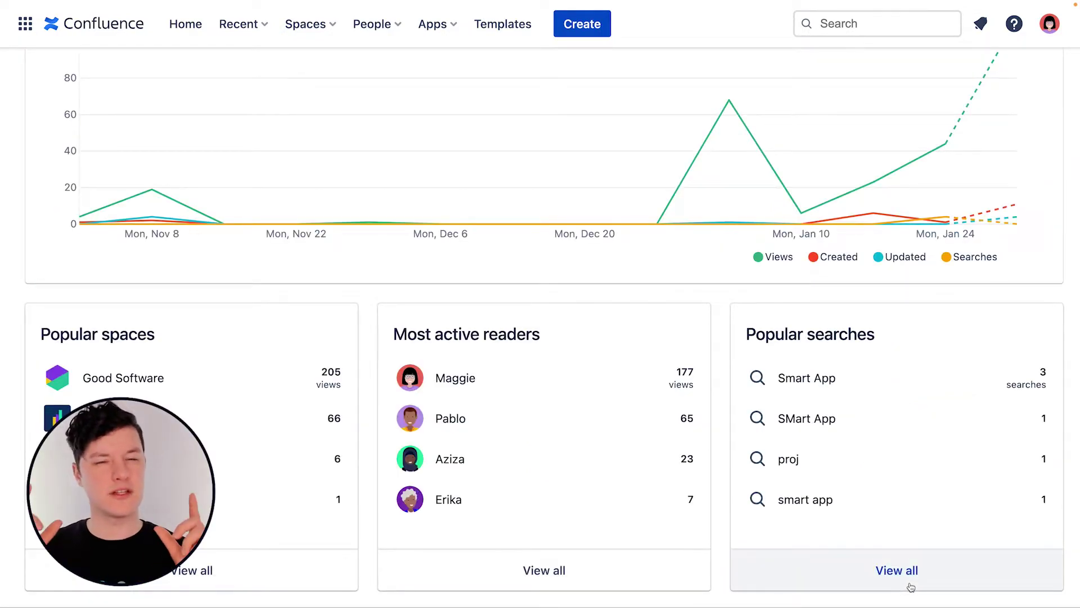
Open the full Popular searches list and show the Smart App term's click-through rate.
click(898, 569)
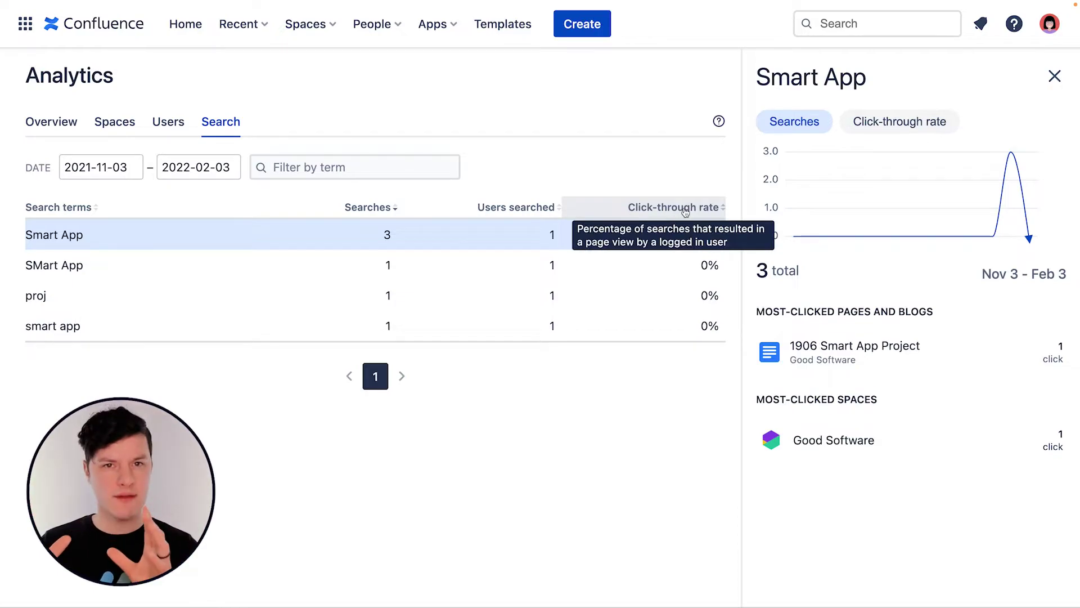
click(842, 114)
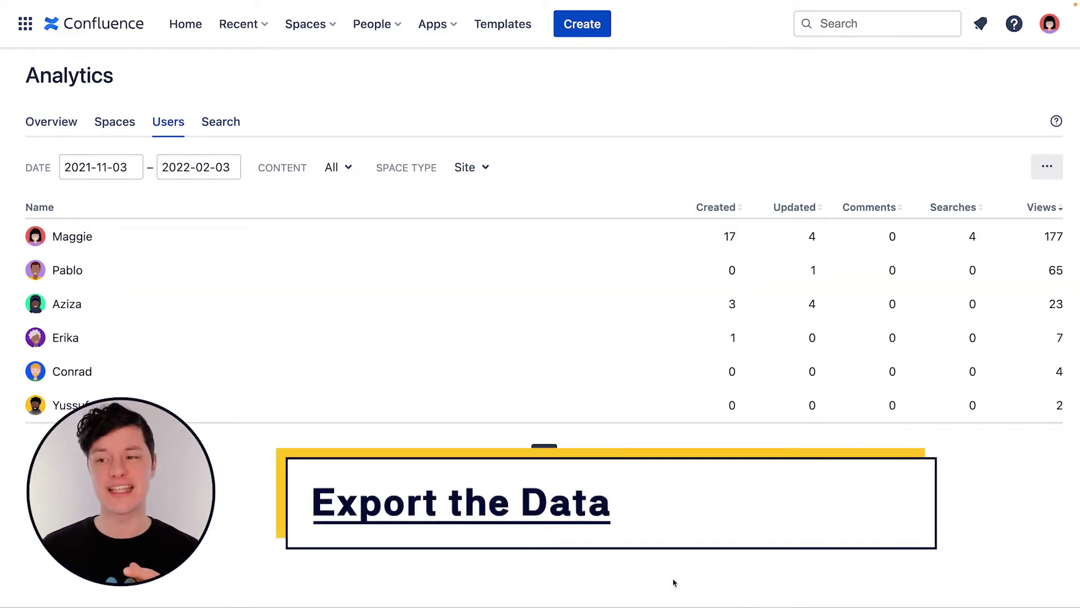
Reveal the Export Excel option from the ••• menu above the Users table.
click(1047, 167)
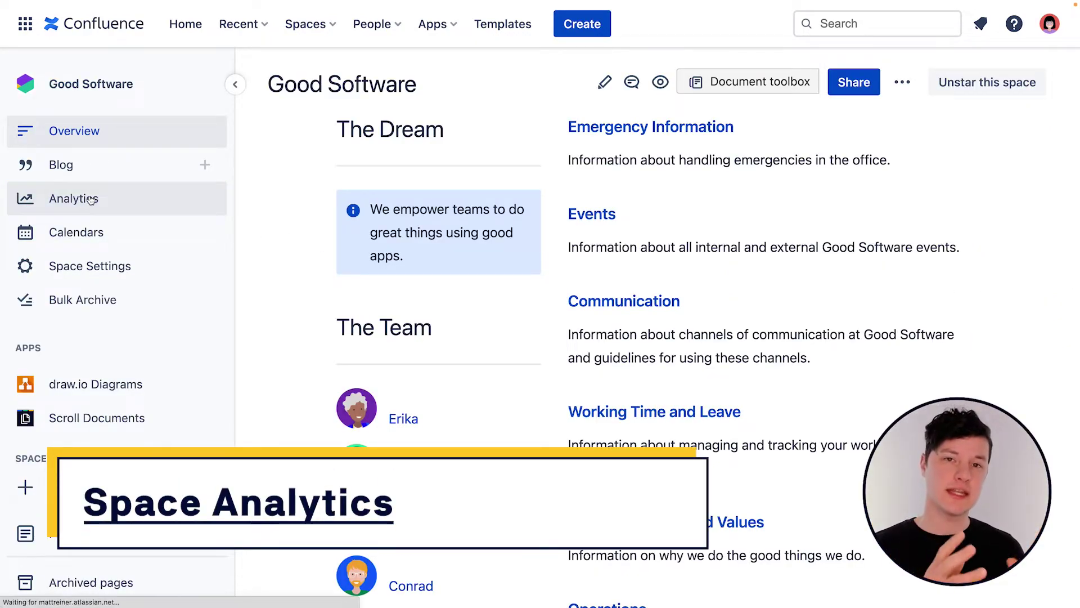
Open the Good Software space's Analytics and view analytics for all its content.
click(243, 199)
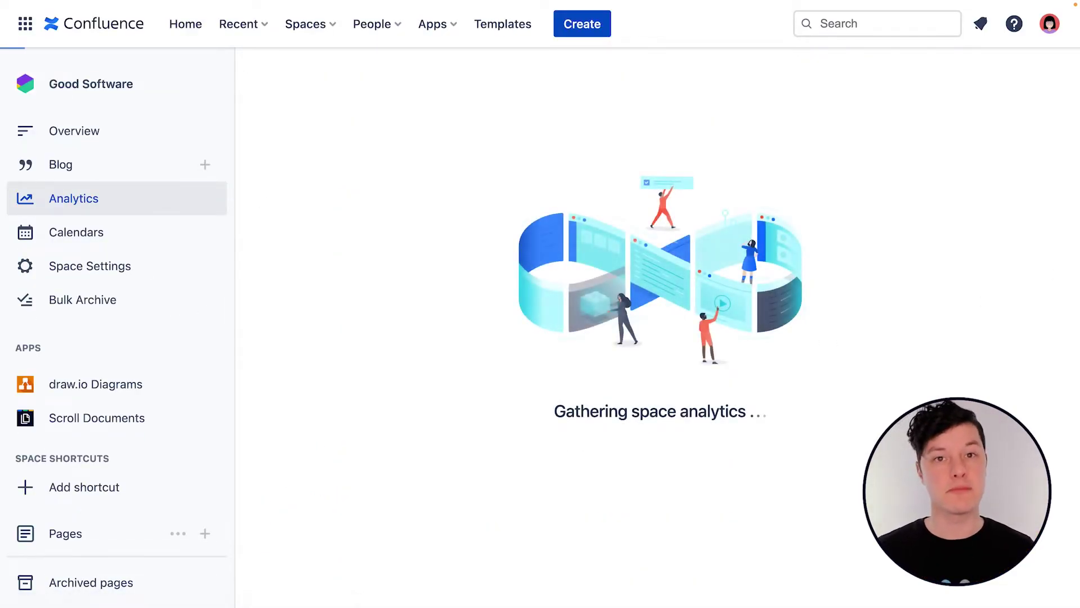
mouse_move(994, 309)
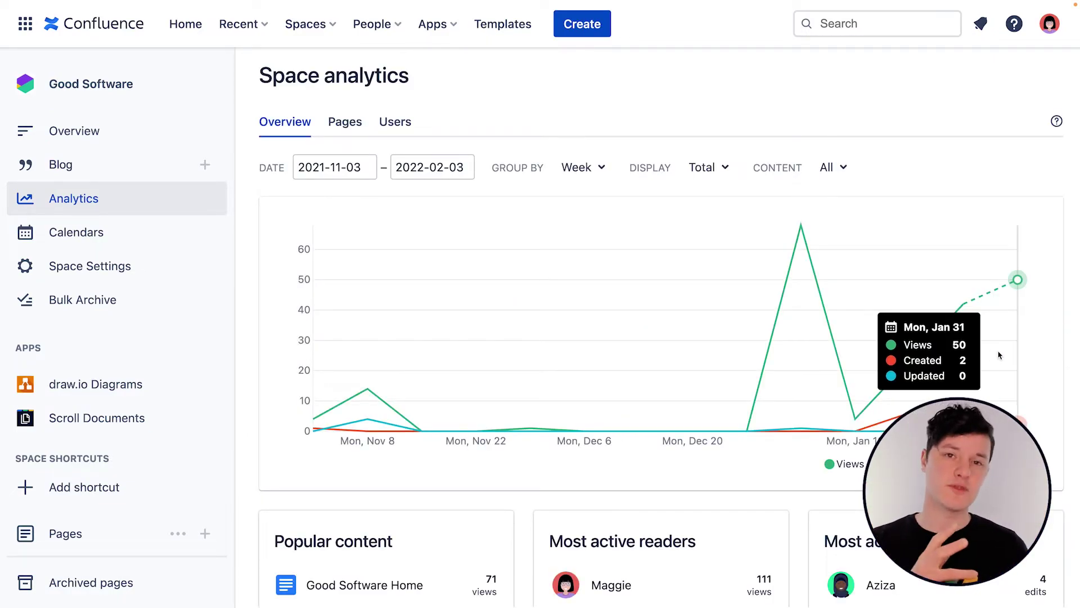
scroll(711, 475, down, 4)
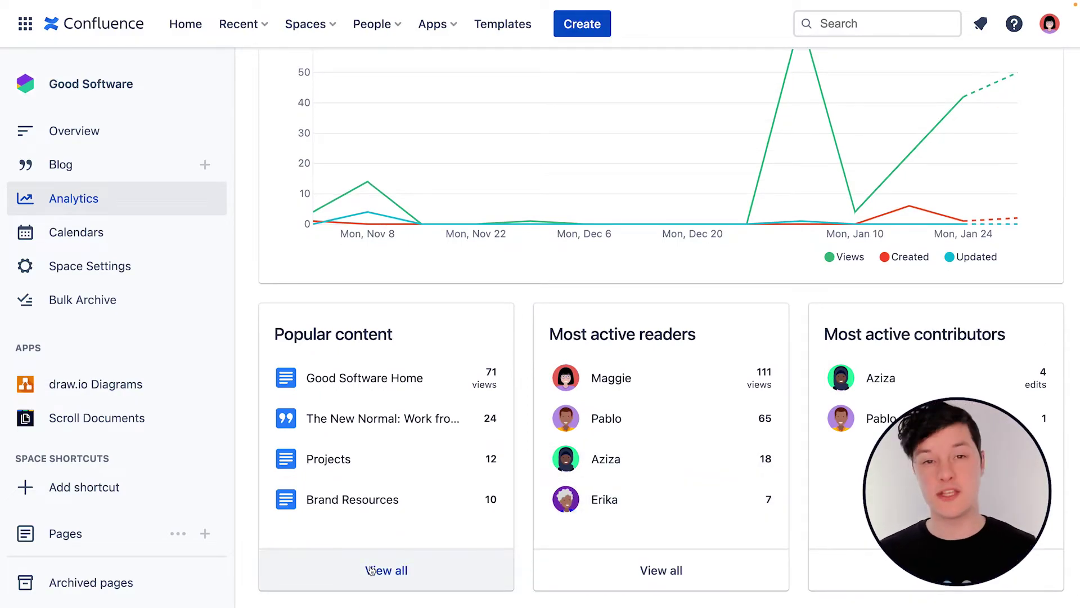
click(371, 570)
Sort the space's pages by Views, then view all its most active contributors.
scroll(868, 326, up, 3)
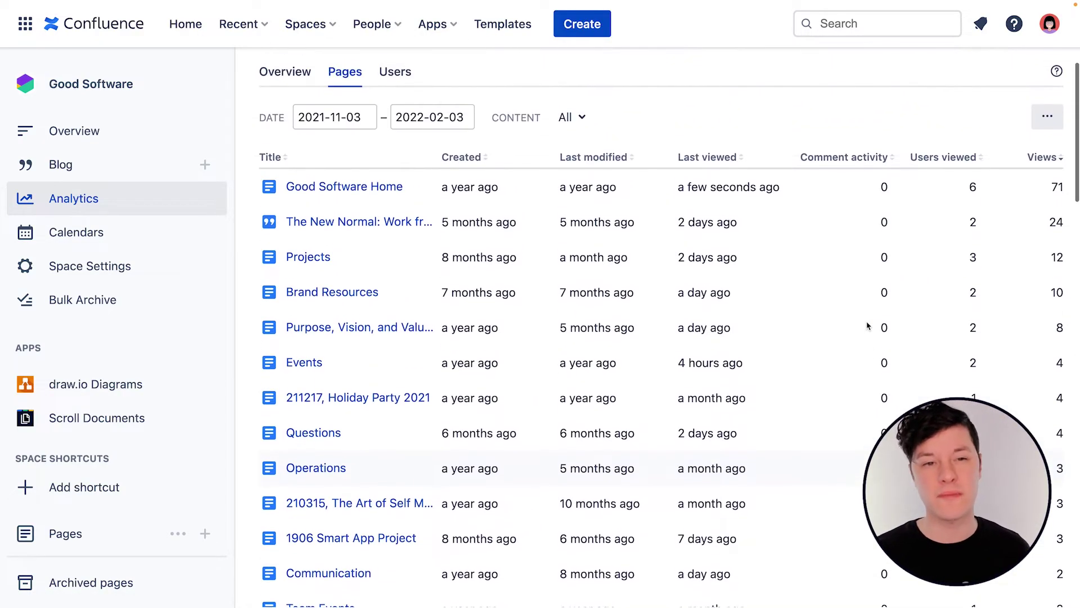
click(1048, 158)
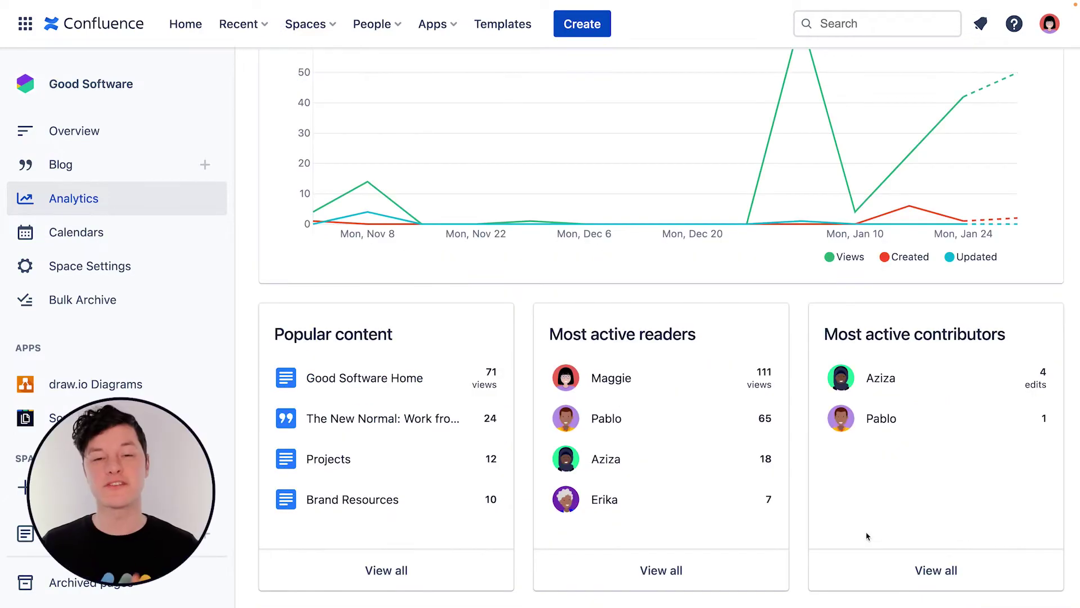
click(868, 567)
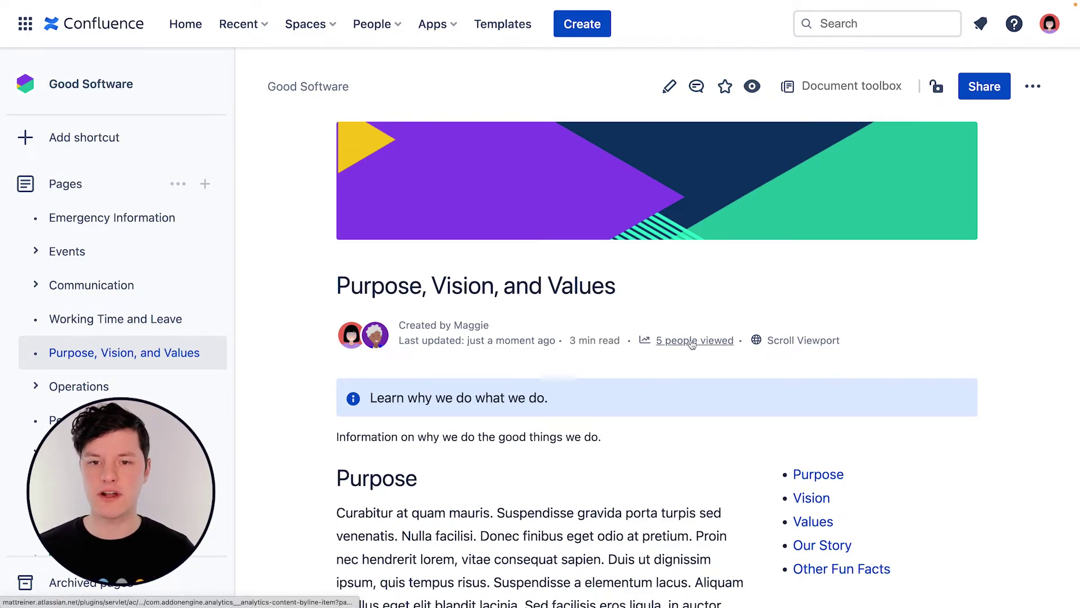
Open the full page analytics from the '5 people viewed' byline popup.
click(731, 346)
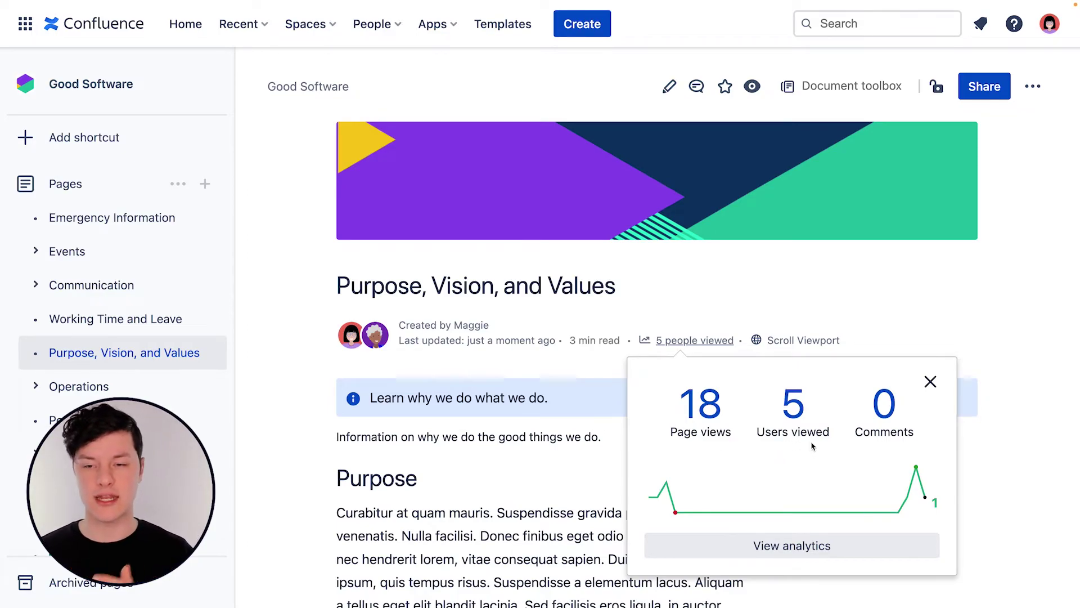
click(893, 550)
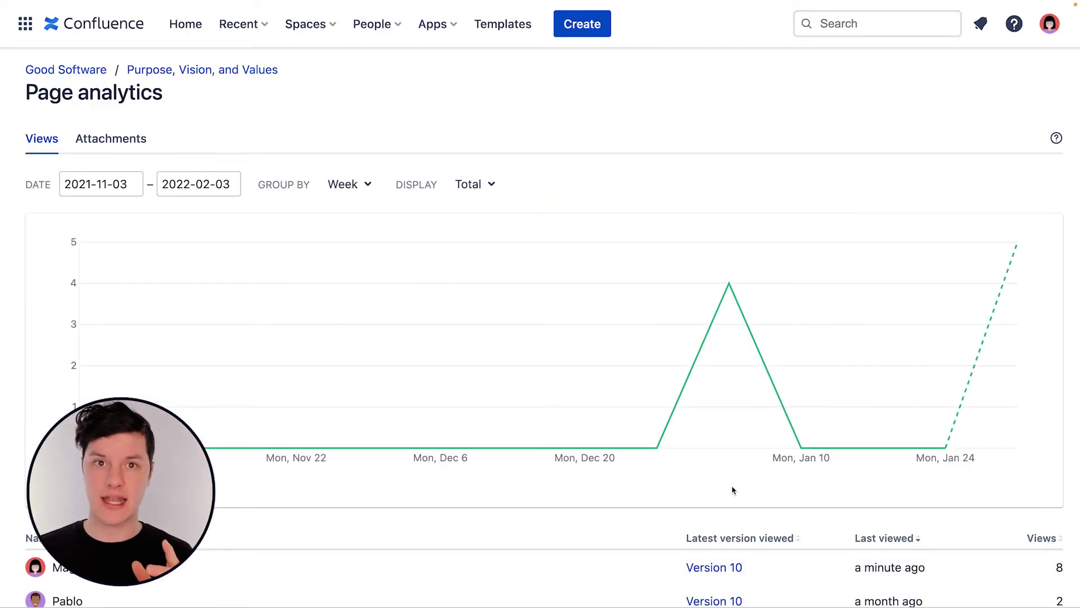
Look over the viewers table, then show the page's Attachments view counts.
scroll(733, 488, down, 3)
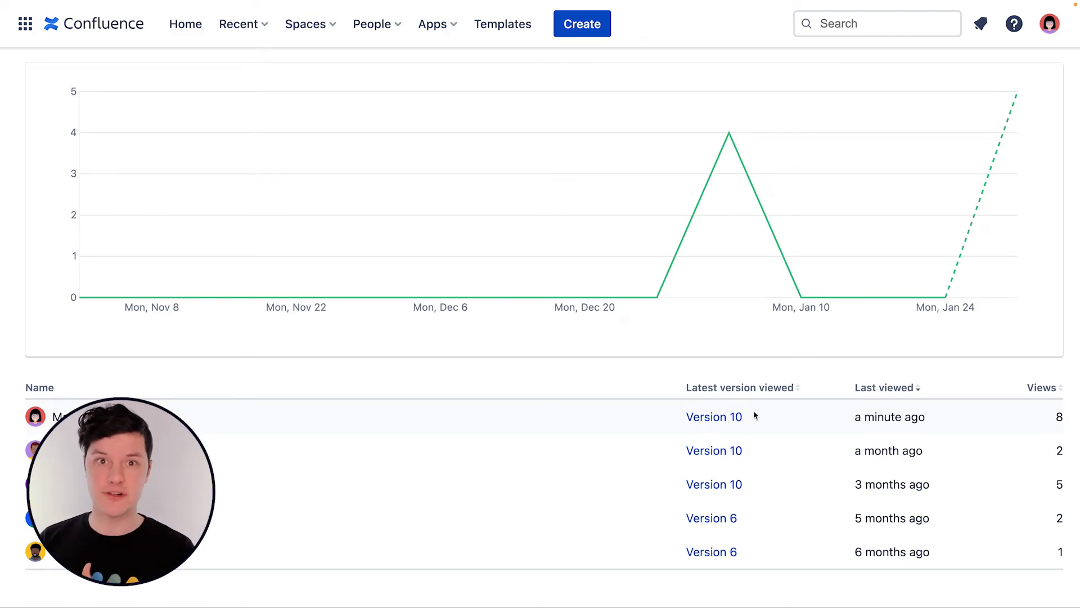
scroll(797, 354, up, 3)
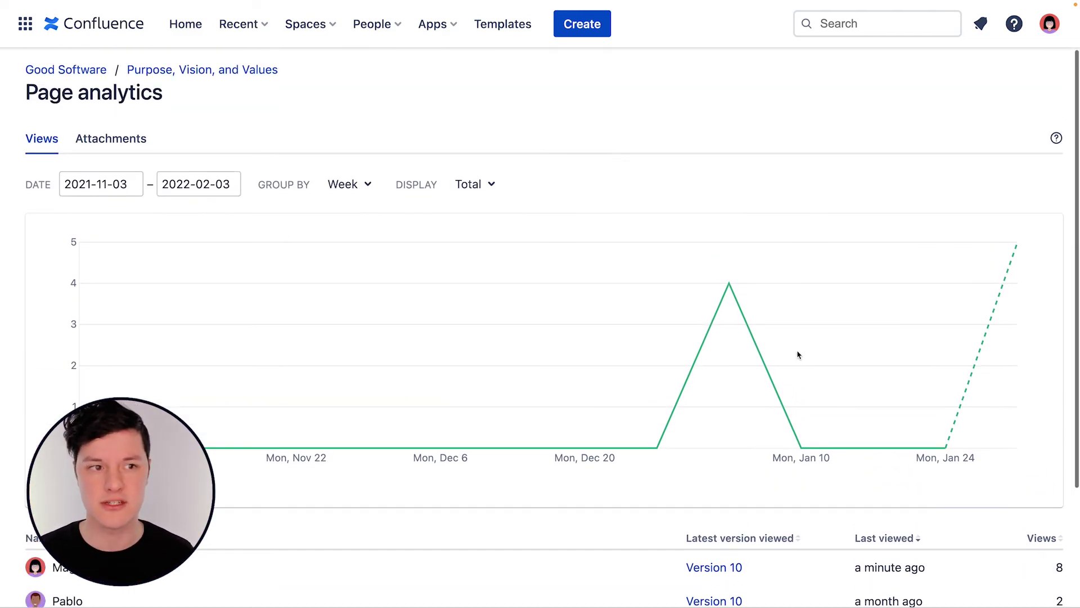
click(110, 144)
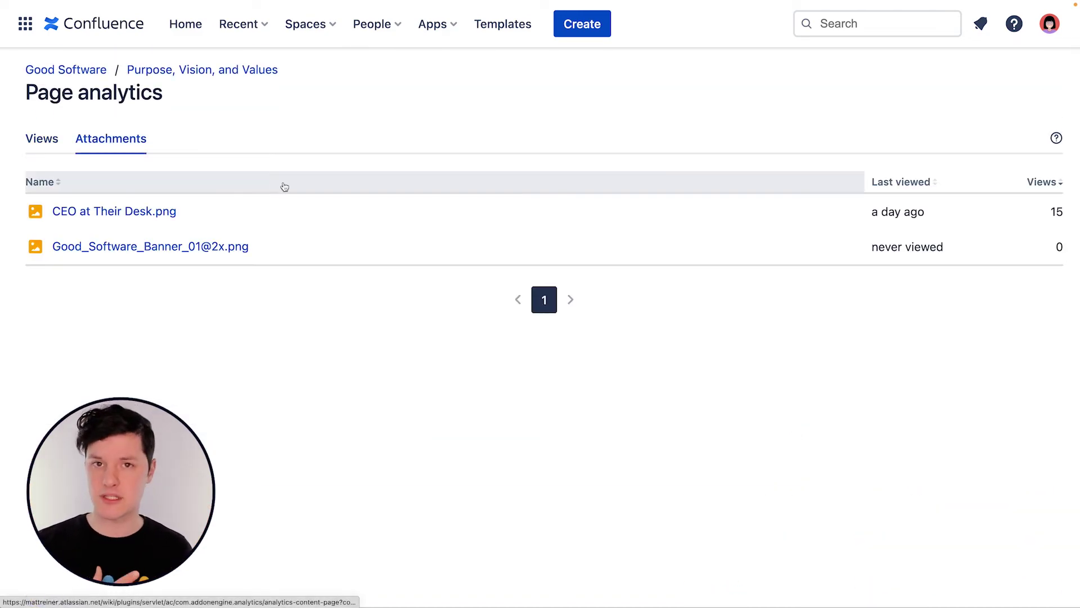